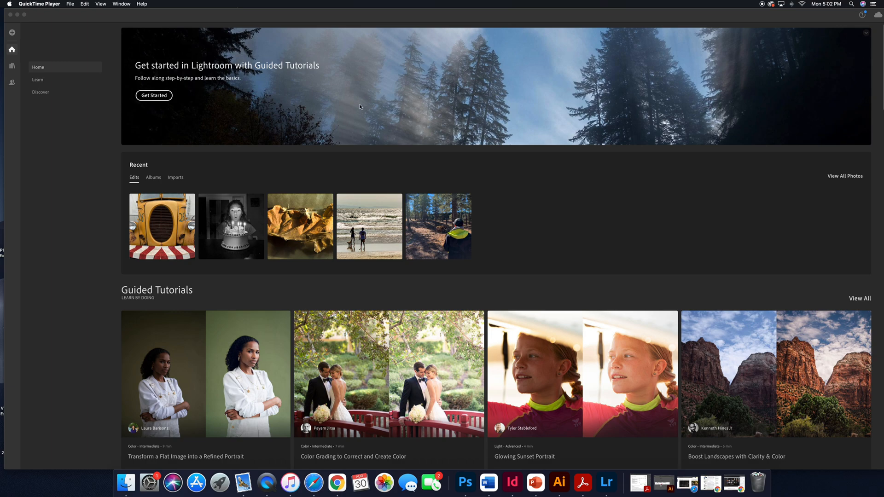
Start adding photos and choose the Sample Photos folder on the Desktop for import review.
left_click(336, 19)
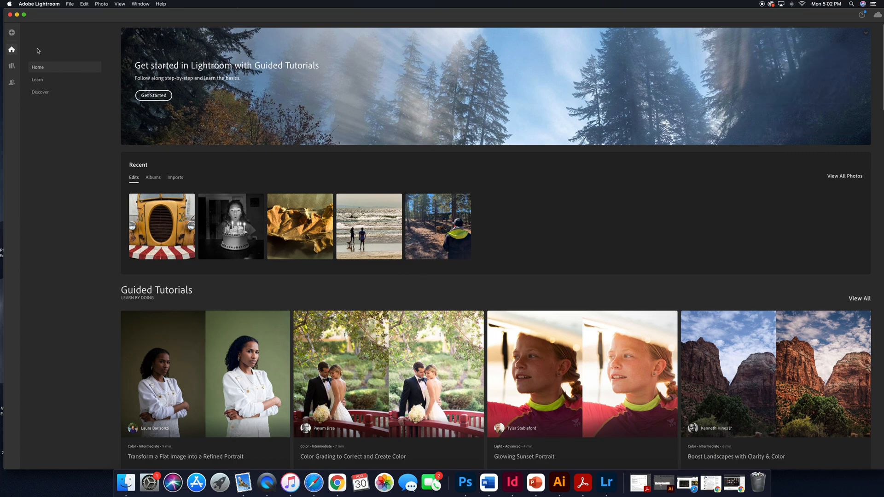
left_click(12, 33)
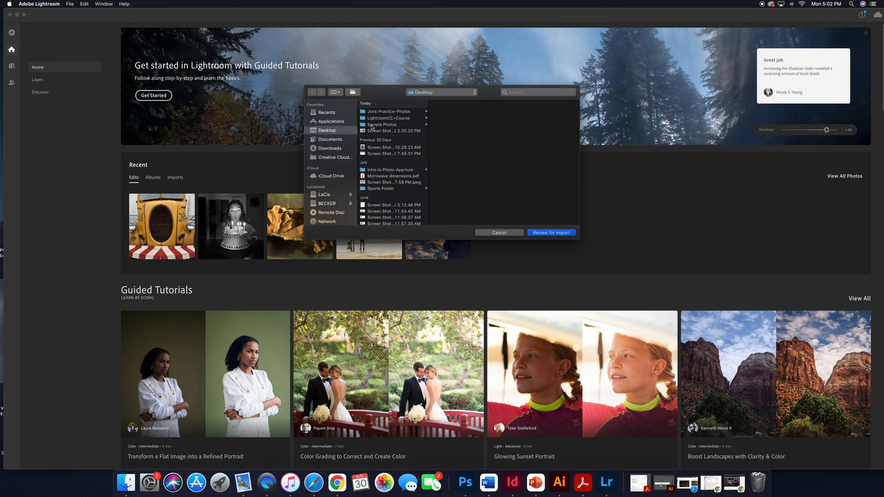
left_click(373, 126)
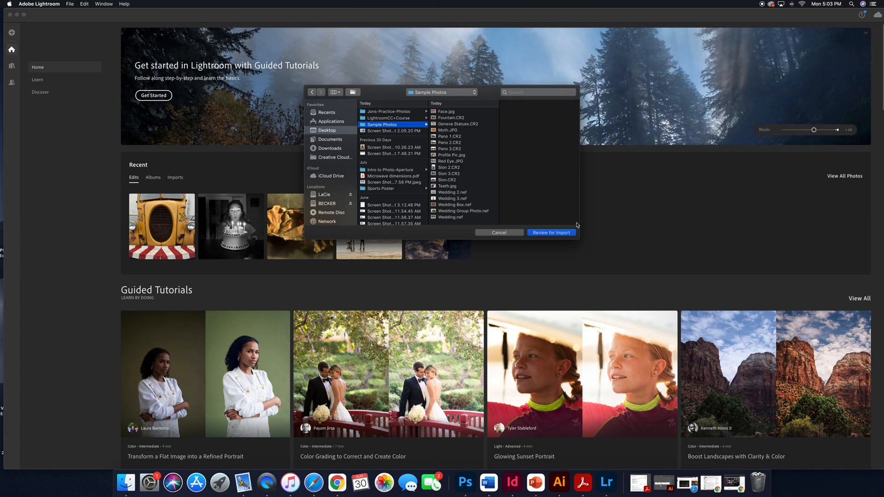
left_click(325, 132)
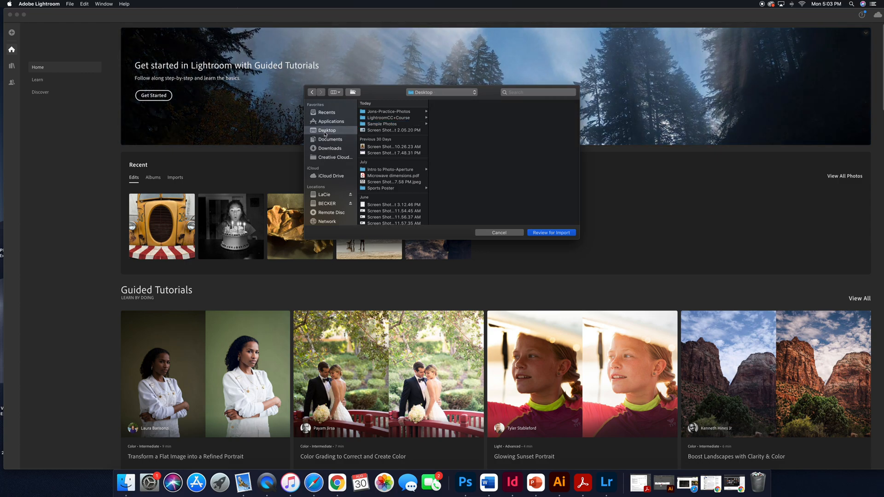
left_click(385, 125)
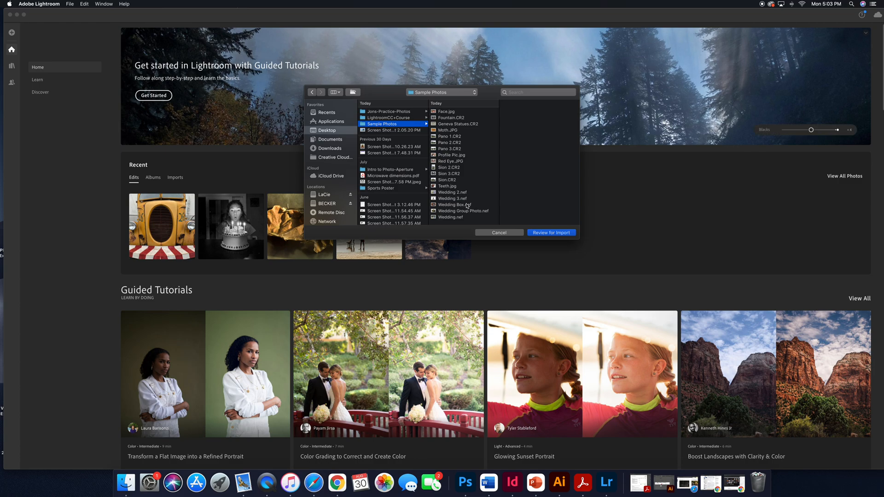
left_click(549, 234)
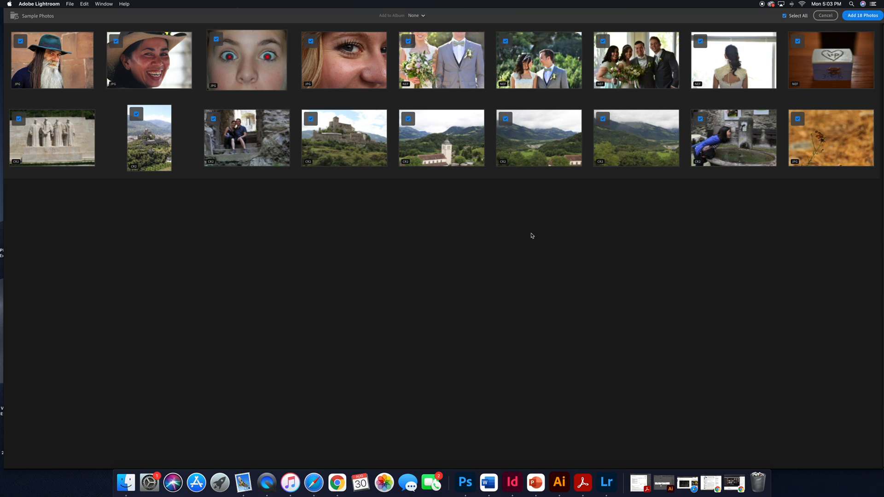
Import only seven photos: the four portraits, the first wedding photo, the stone monument and the final orange close-up.
left_click(785, 16)
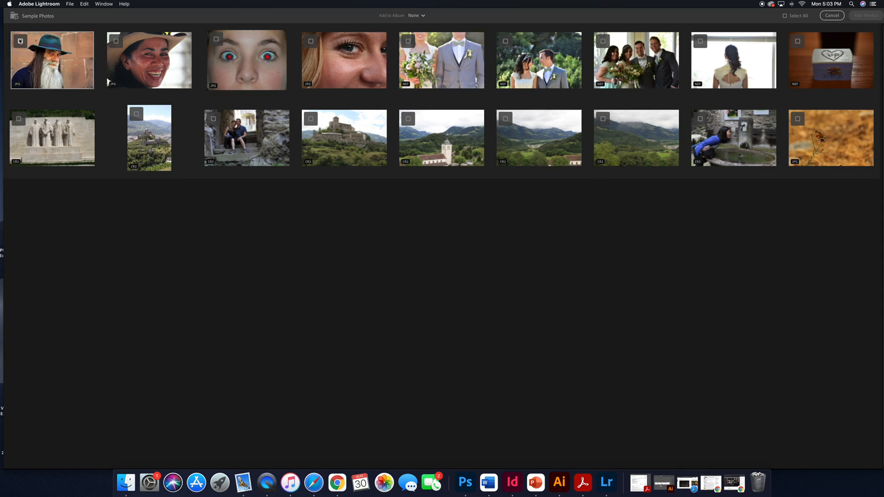
left_click(20, 41)
left_click(116, 42)
left_click(216, 39)
left_click(311, 42)
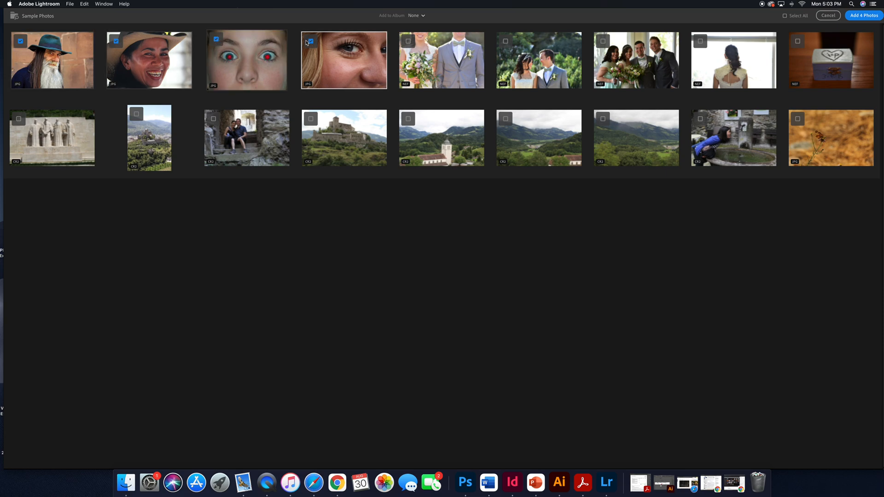
left_click(408, 43)
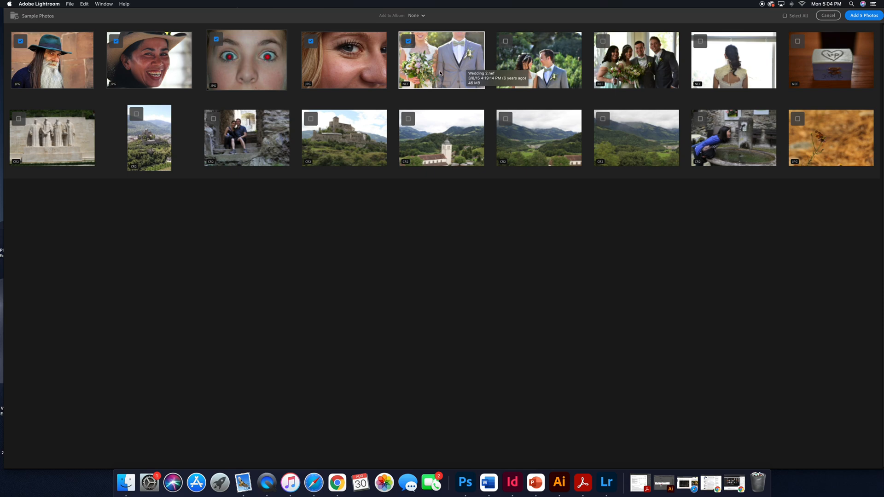
left_click(19, 119)
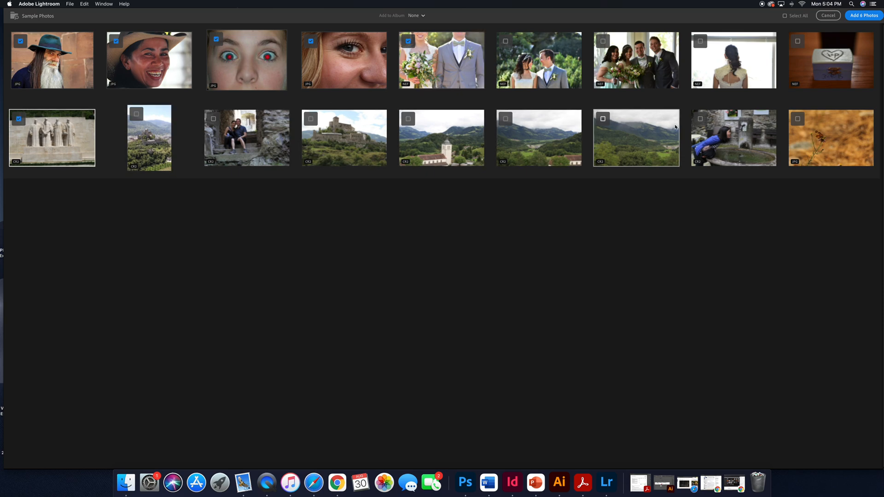
left_click(798, 119)
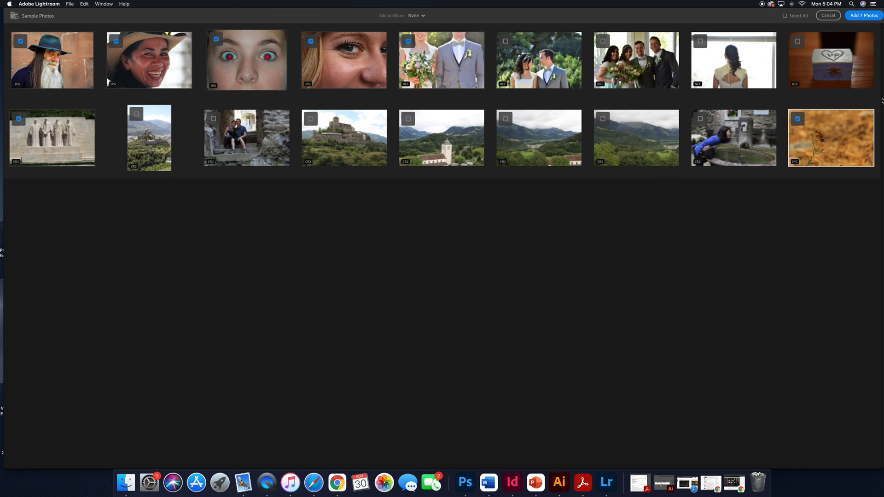
left_click(861, 17)
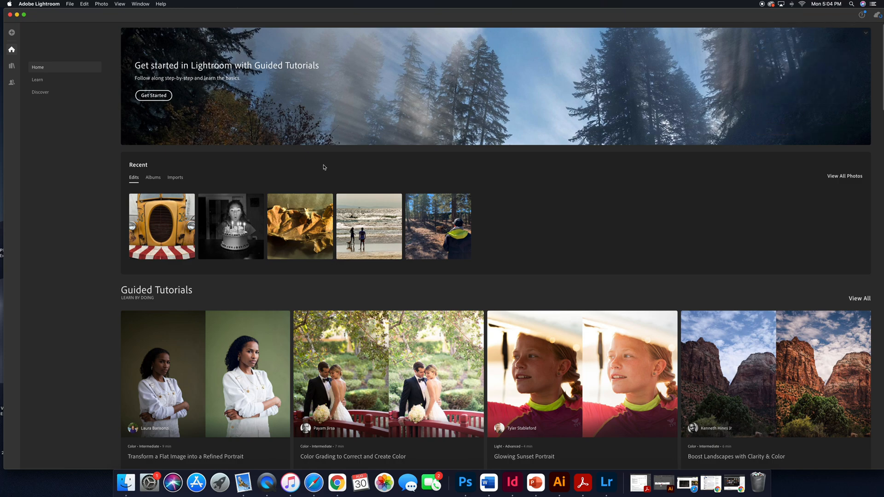
Open the yellow truck photo from the recent imports.
left_click(176, 178)
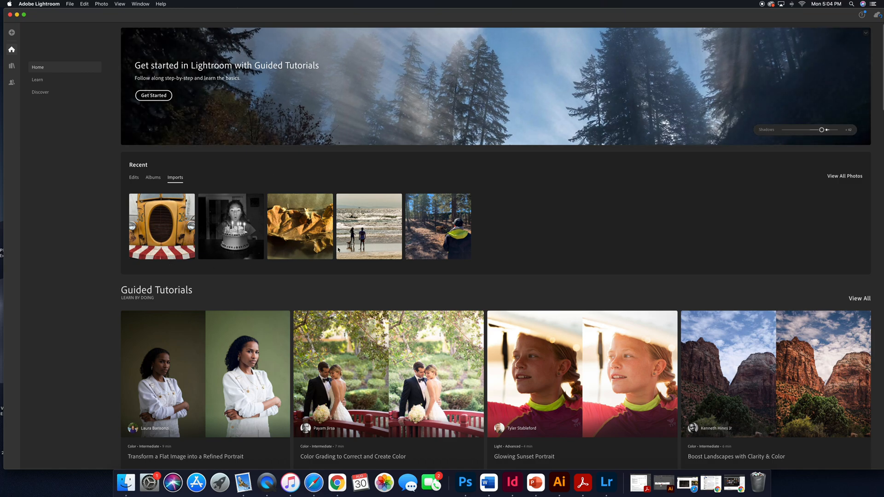
left_click(158, 238)
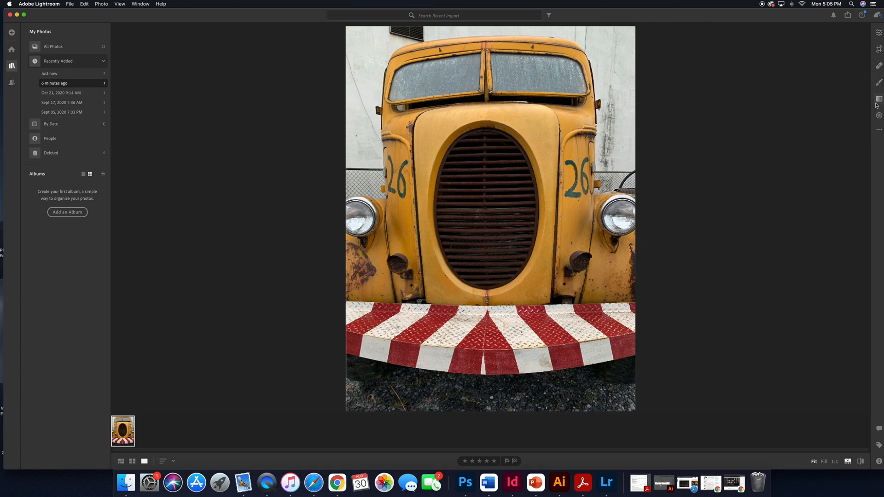
Open the Crop tool and toggle the crop frame's orientation between landscape and portrait repeatedly.
left_click(879, 50)
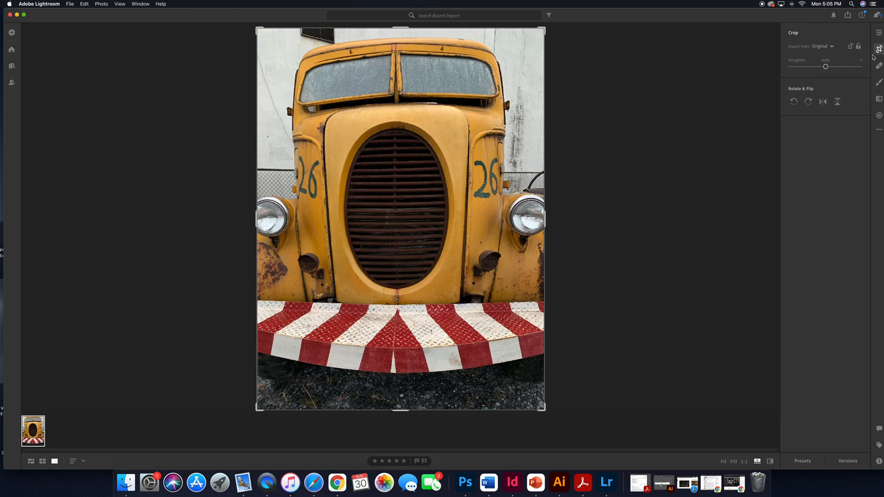
left_click(850, 48)
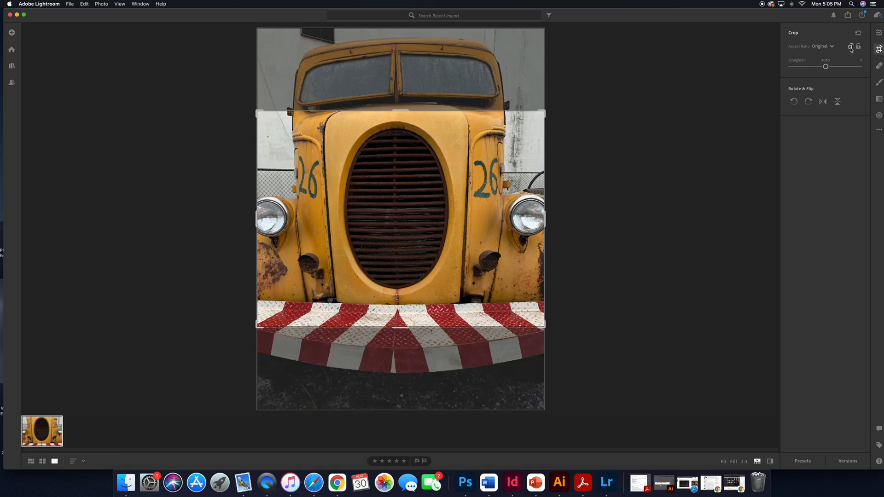
left_click(851, 48)
left_click(851, 48)
left_click(850, 48)
left_click(850, 48)
left_click(850, 48)
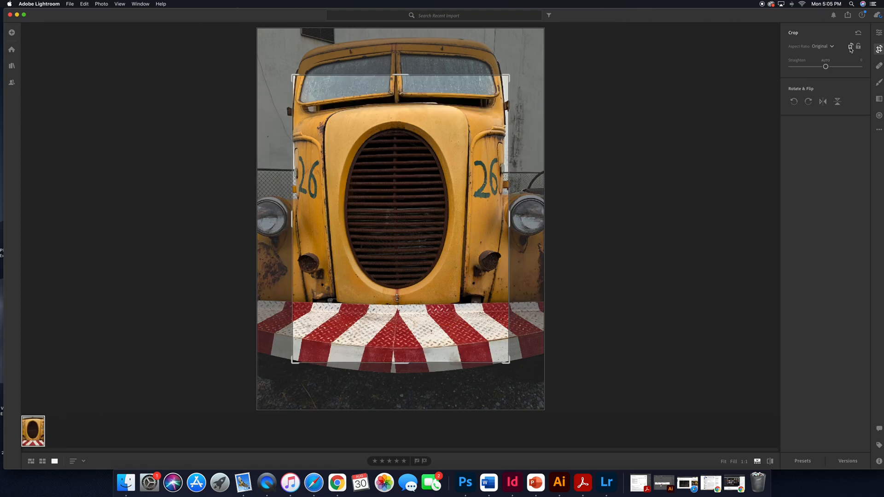
left_click(851, 47)
left_click(850, 48)
Drag the crop frame's corners outward to enlarge it to a custom ratio.
left_click_drag(508, 76, 525, 54)
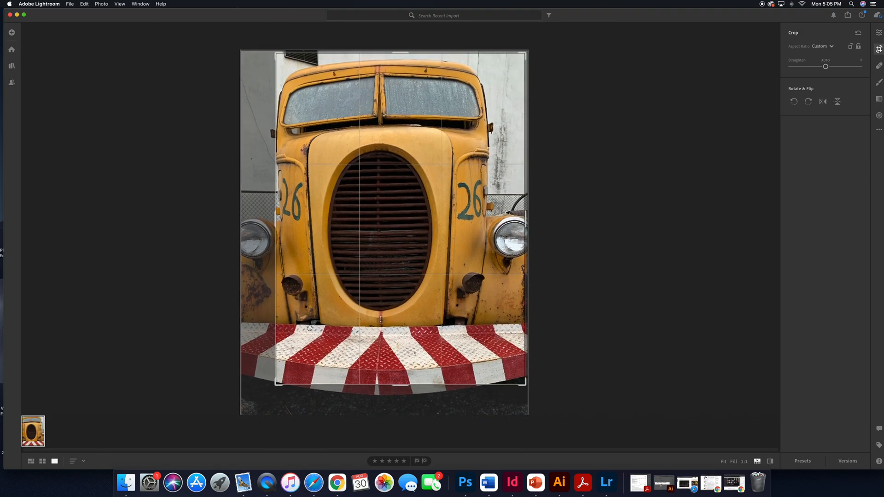
left_click_drag(278, 383, 262, 393)
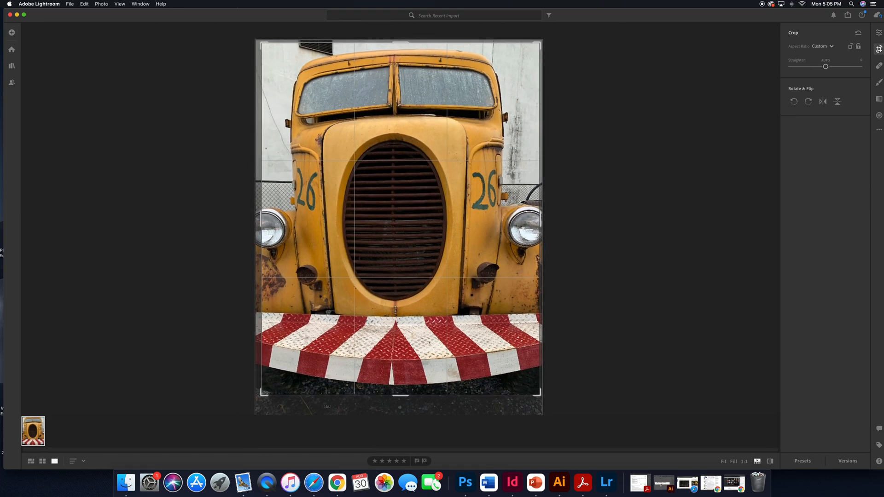
Straighten the photo slightly to about -0.29 and shift it within the crop frame.
left_click_drag(344, 407, 351, 404)
mouse_move(348, 405)
left_mouse_down()
mouse_move(323, 404)
mouse_move(373, 406)
mouse_move(332, 403)
mouse_move(348, 403)
left_mouse_up()
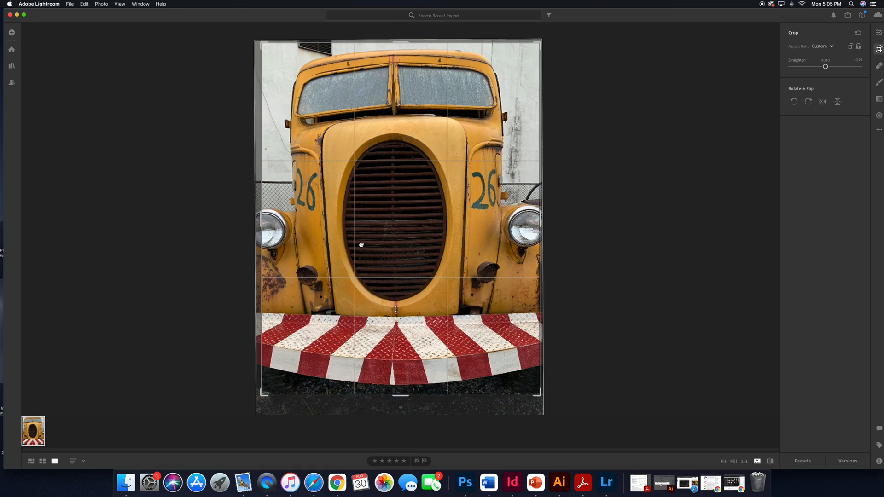
left_click_drag(386, 240, 360, 239)
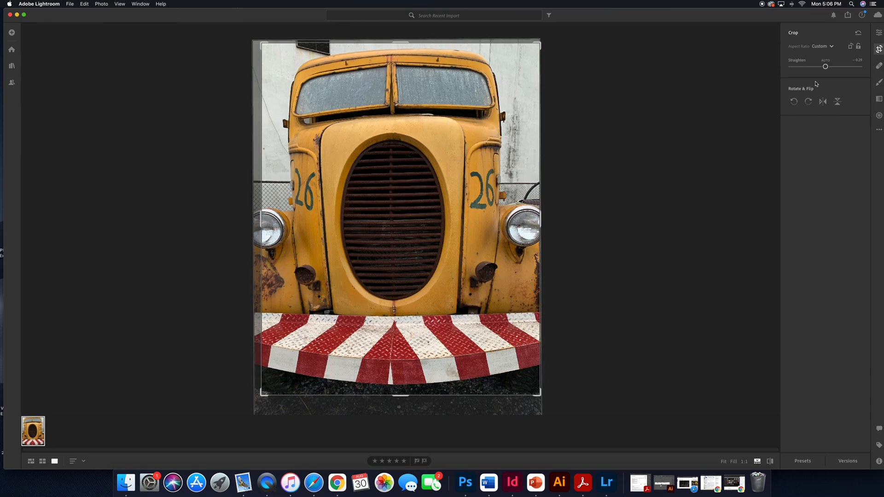
Rotate the photo a full turn in 90-degree counterclockwise steps.
left_click(794, 101)
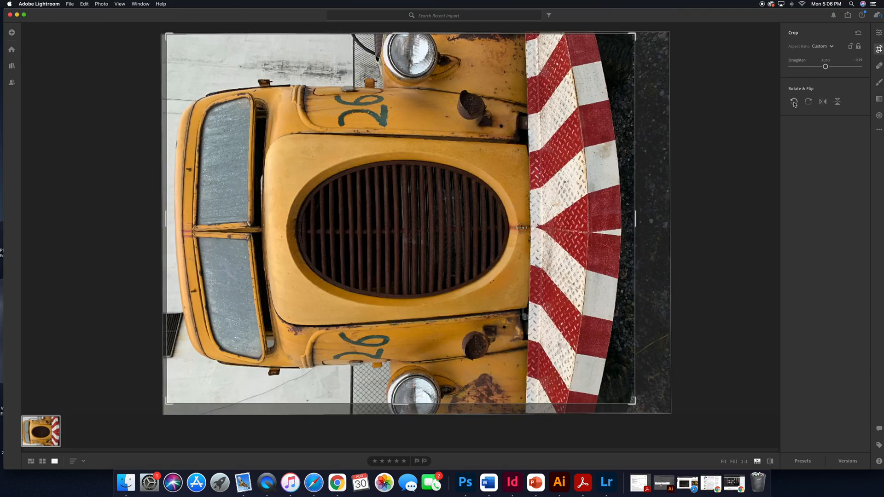
left_click(794, 102)
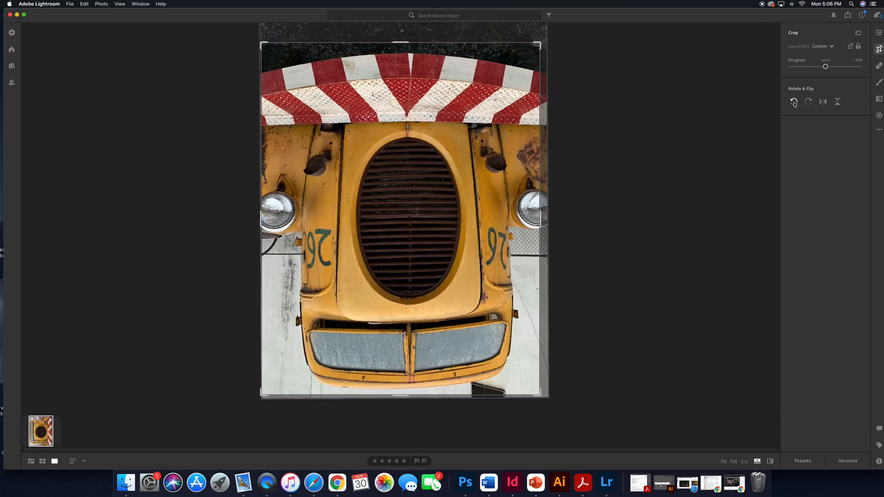
left_click(795, 102)
left_click(794, 102)
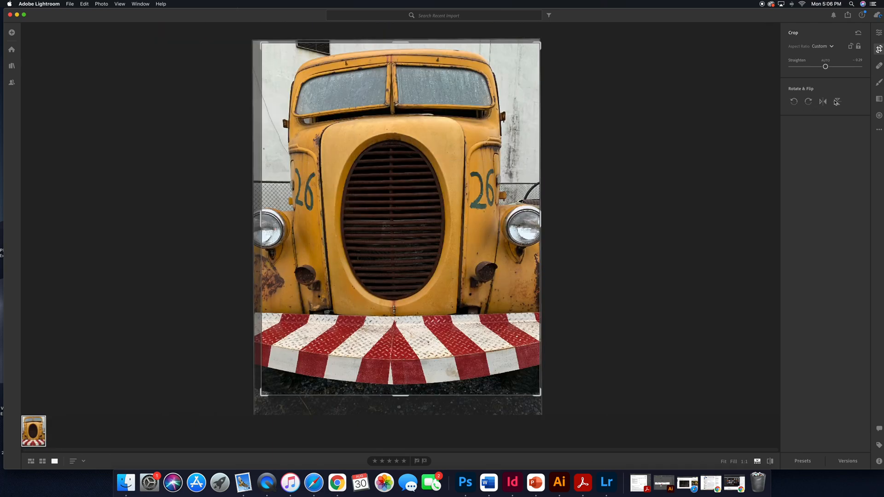
Nudge the Straighten slider and commit the crop.
mouse_move(826, 67)
left_mouse_down()
mouse_move(835, 67)
mouse_move(813, 67)
mouse_move(838, 68)
mouse_move(809, 70)
mouse_move(846, 69)
mouse_move(808, 70)
mouse_move(825, 70)
left_mouse_up()
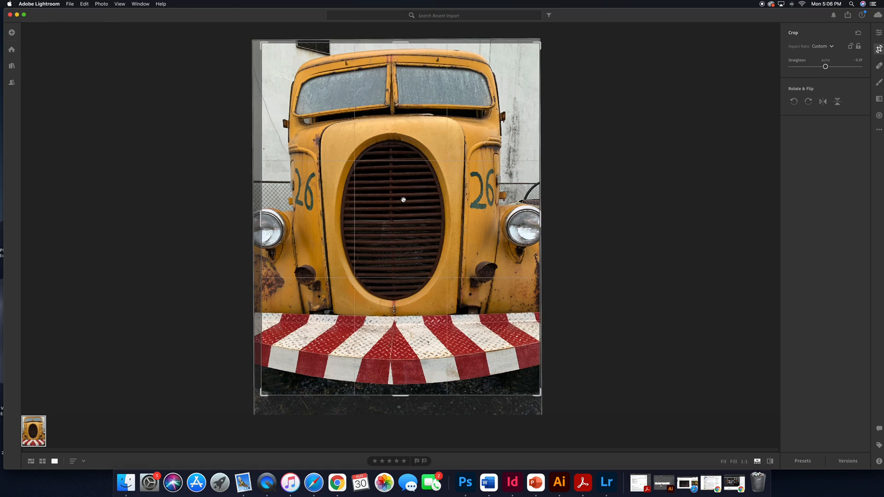
key("Return")
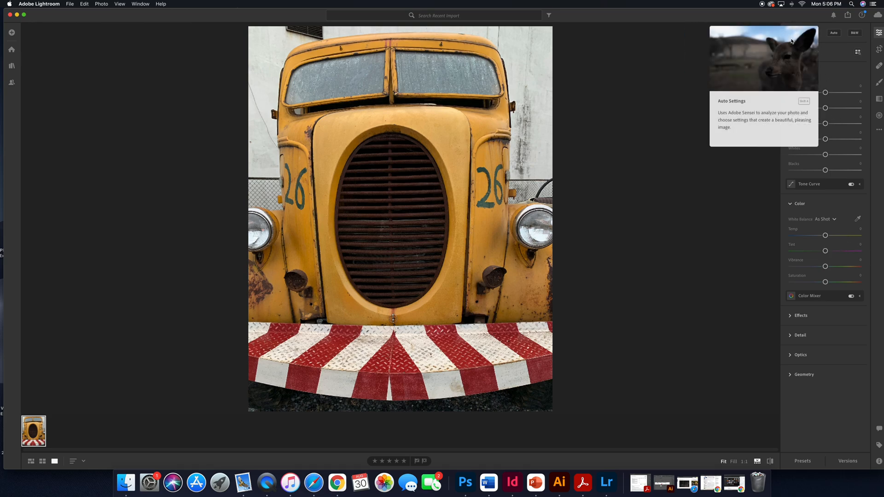
Open the Edit panel and switch the photo's profile to Monochrome.
left_click(879, 33)
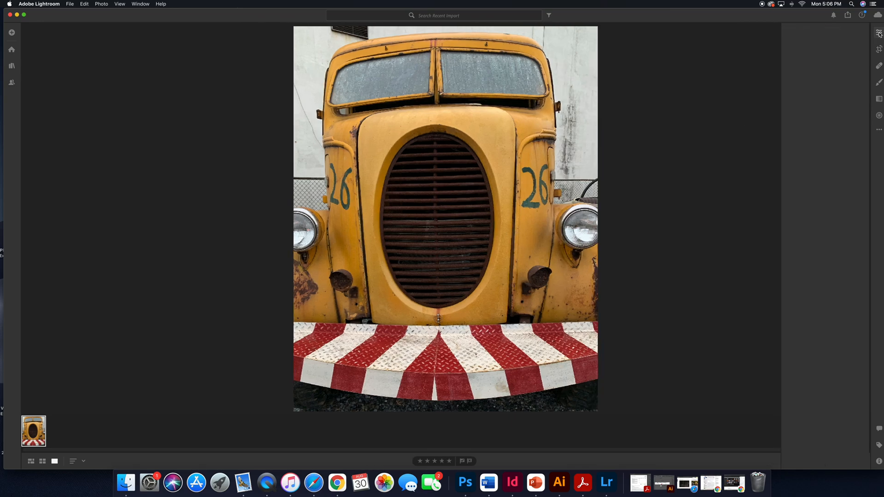
left_click(880, 33)
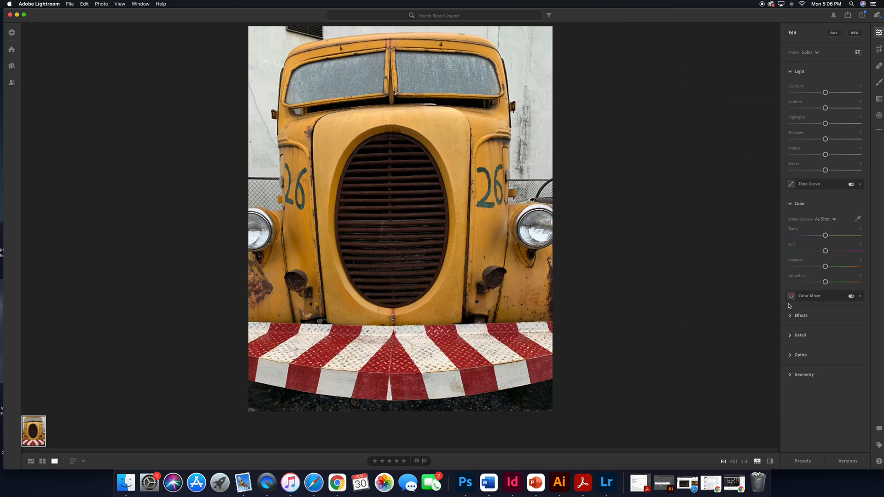
left_click(817, 54)
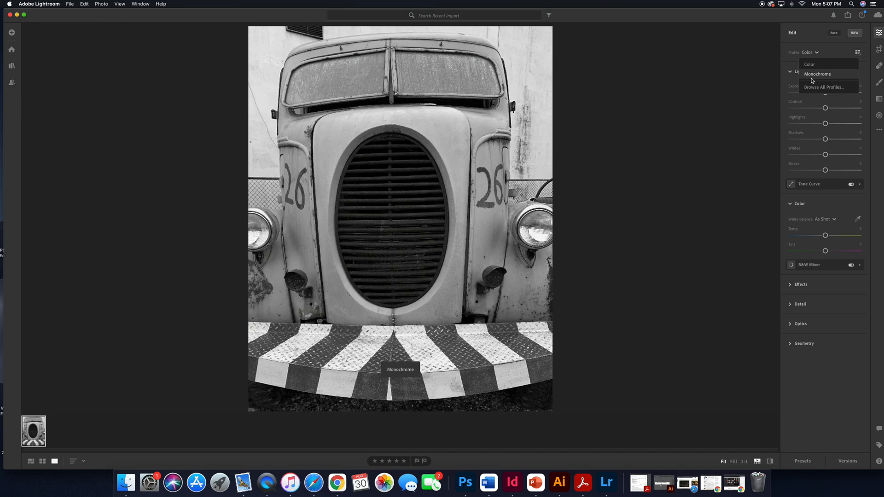
left_click(813, 74)
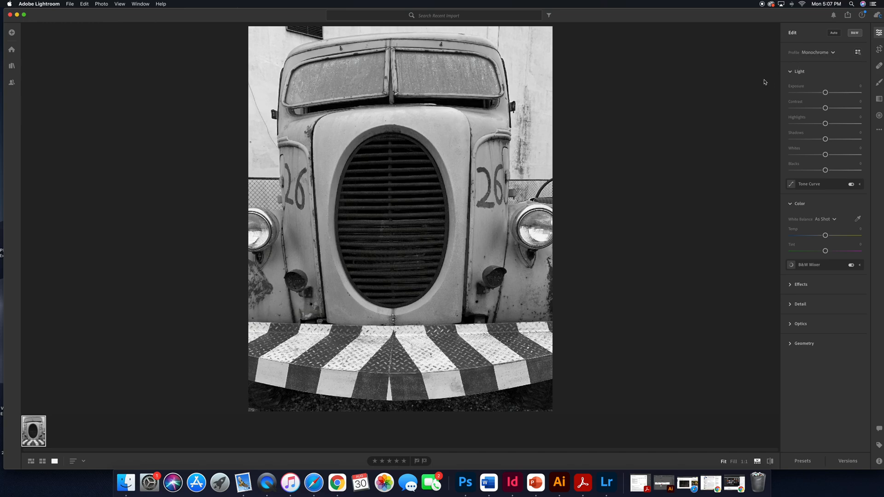
Adjust the Light sliders, setting Contrast to about +45 with small negative tweaks to Exposure and the tone sliders.
mouse_move(827, 93)
left_mouse_down()
mouse_move(843, 93)
mouse_move(812, 93)
mouse_move(845, 94)
mouse_move(826, 94)
left_mouse_up()
mouse_move(835, 108)
left_mouse_down()
mouse_move(793, 109)
mouse_move(848, 108)
left_mouse_up()
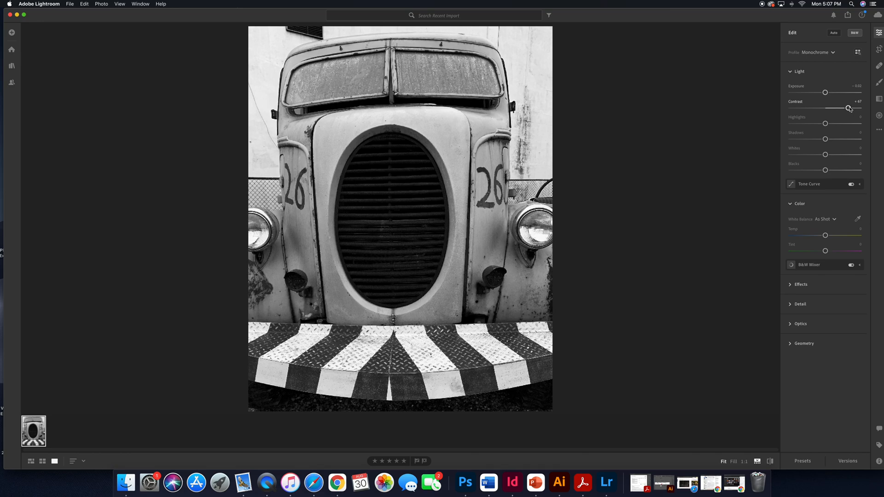
left_click_drag(848, 110, 827, 171)
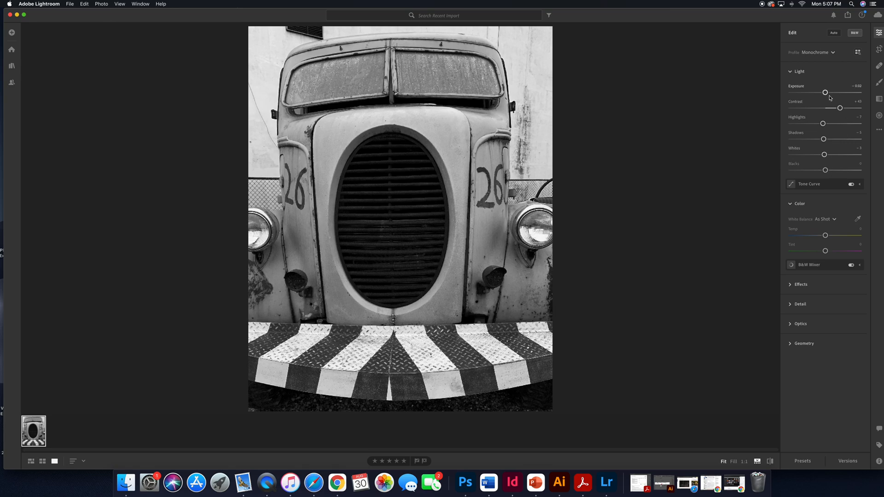
left_click_drag(826, 93, 823, 93)
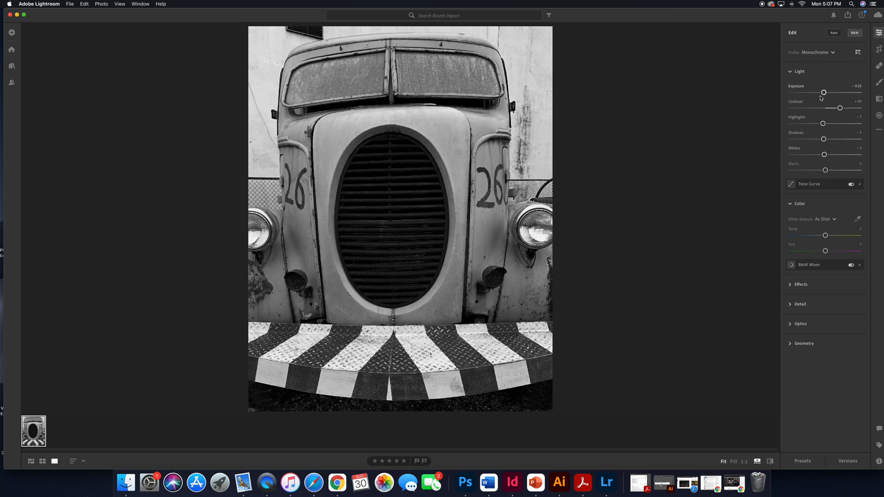
Collapse the Light section and switch the profile back to Color.
left_click(793, 74)
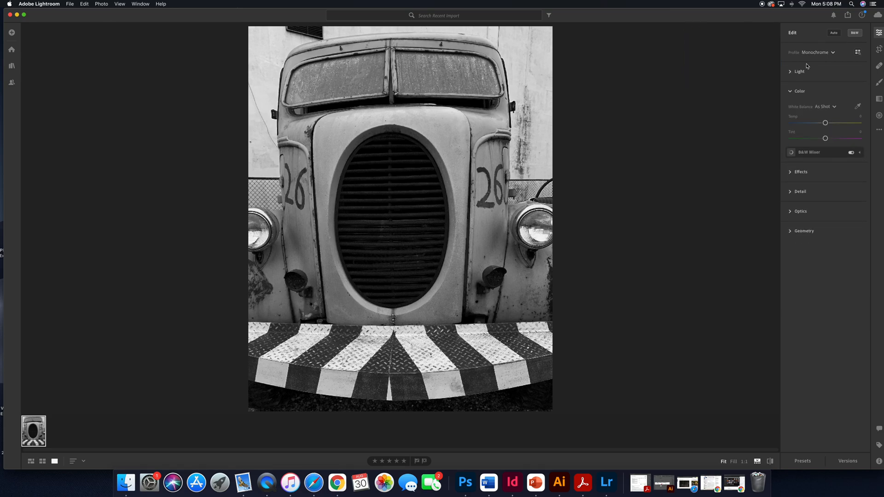
left_click(817, 53)
left_click(809, 65)
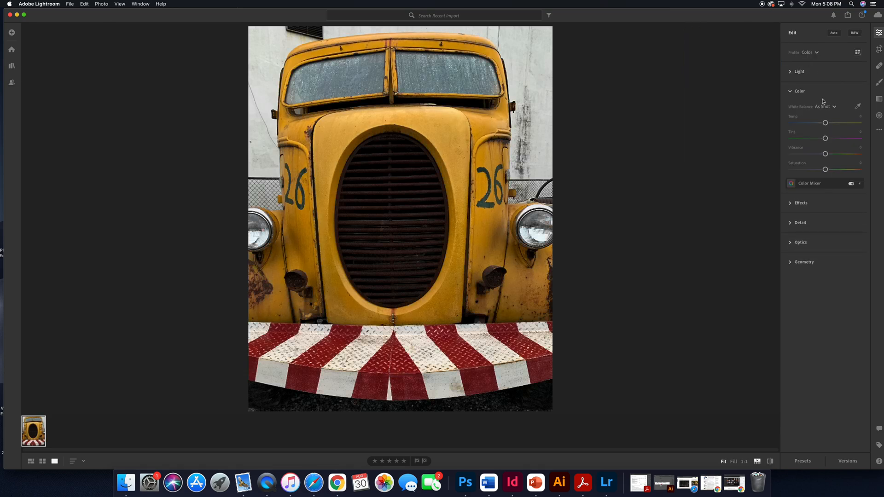
Nudge Tint to about -2 and lower Vibrance to about -35 in the Color section.
mouse_move(825, 124)
left_mouse_down()
mouse_move(844, 123)
mouse_move(802, 125)
mouse_move(825, 126)
mouse_move(834, 138)
mouse_move(808, 139)
mouse_move(840, 139)
mouse_move(806, 141)
mouse_move(825, 139)
left_mouse_up()
left_click_drag(826, 155, 802, 156)
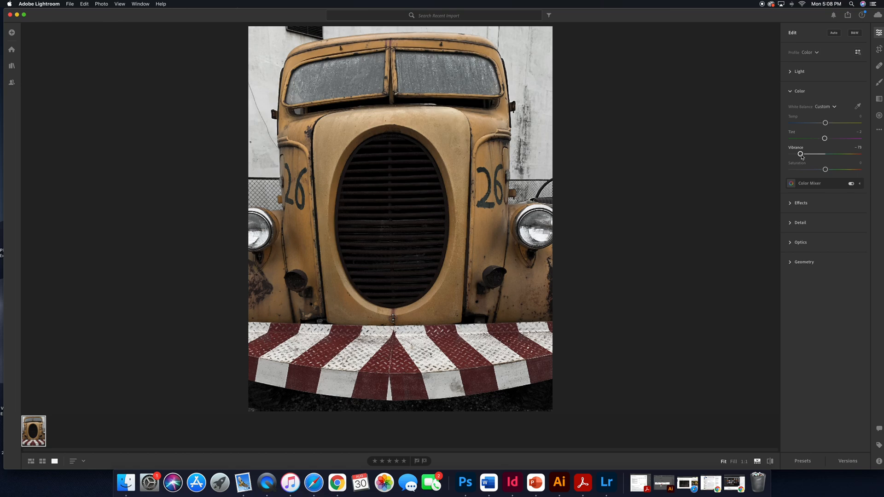
left_click_drag(801, 156, 828, 172)
Open the Effects section and set the Vignette to about -63.
left_click(790, 204)
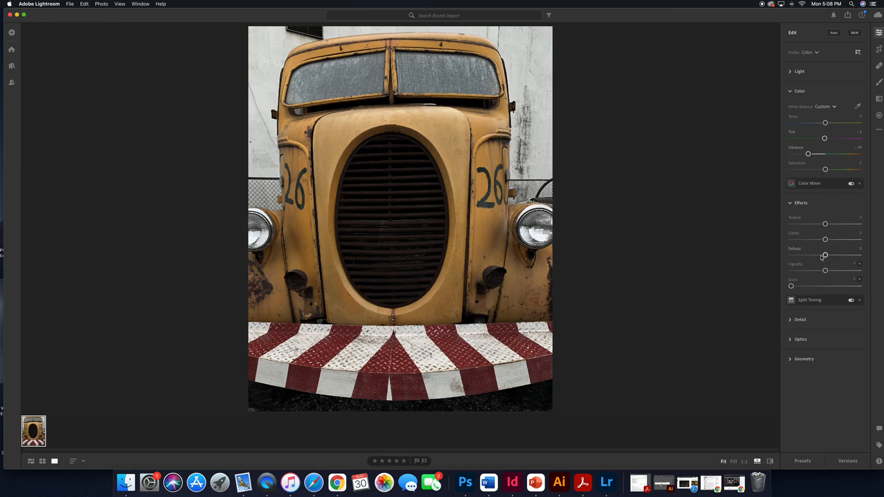
left_click_drag(826, 271, 794, 273)
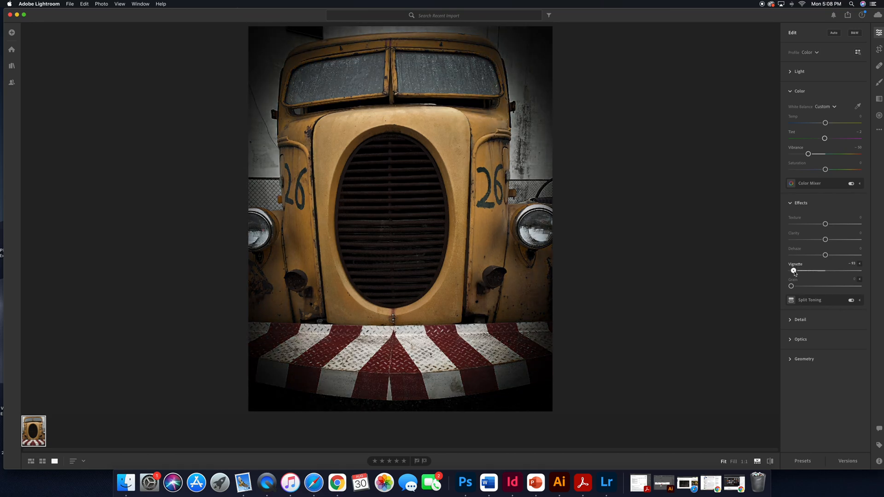
left_click_drag(796, 273, 806, 273)
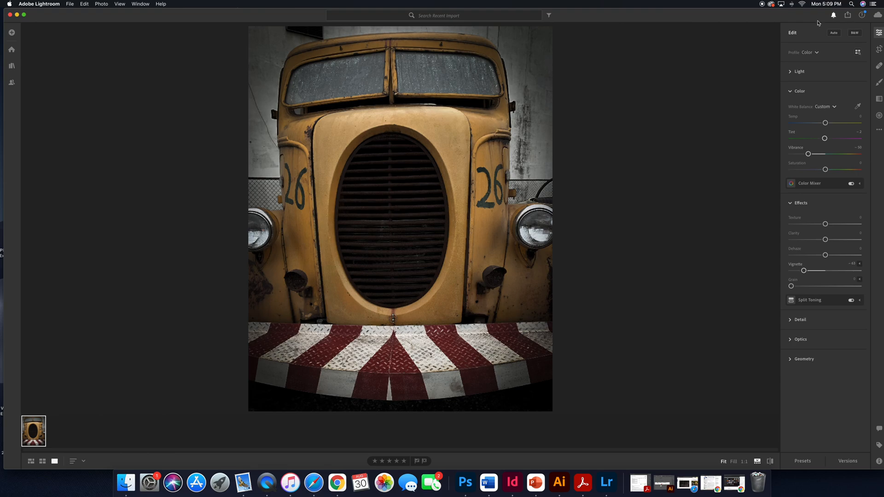
Open Export and choose JPG file type, Small dimensions and 90% quality.
left_click(849, 16)
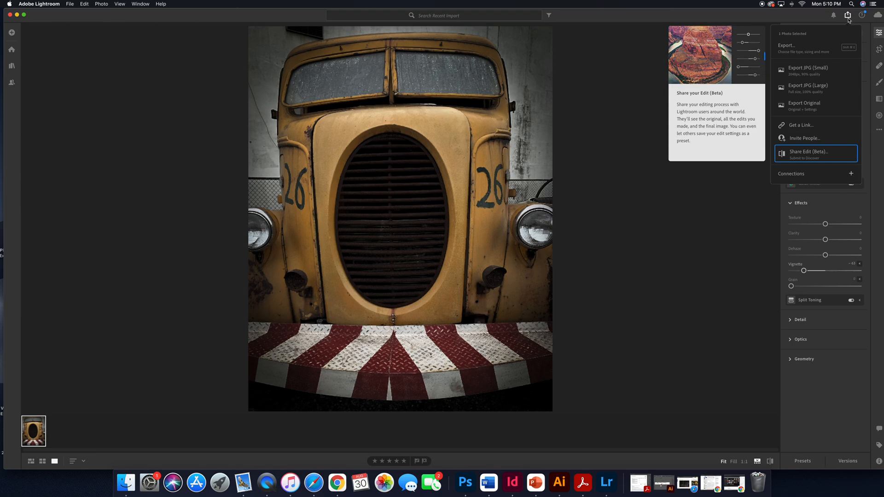
left_click(786, 50)
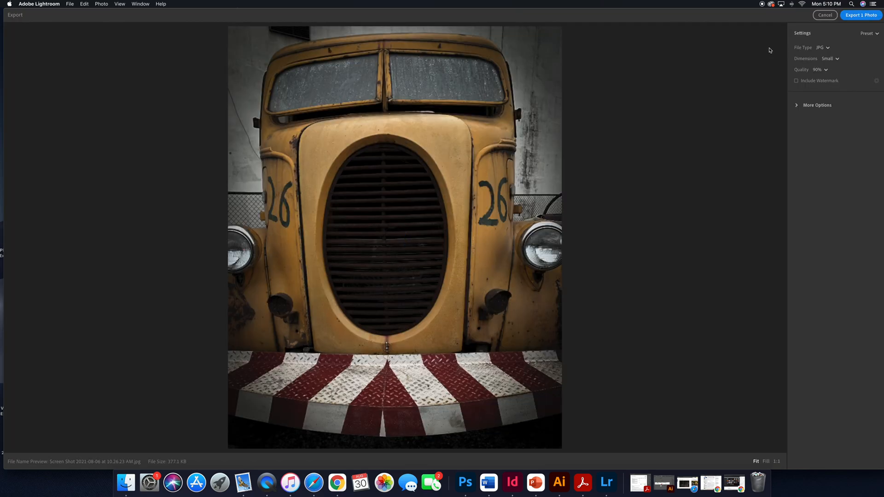
left_click(828, 51)
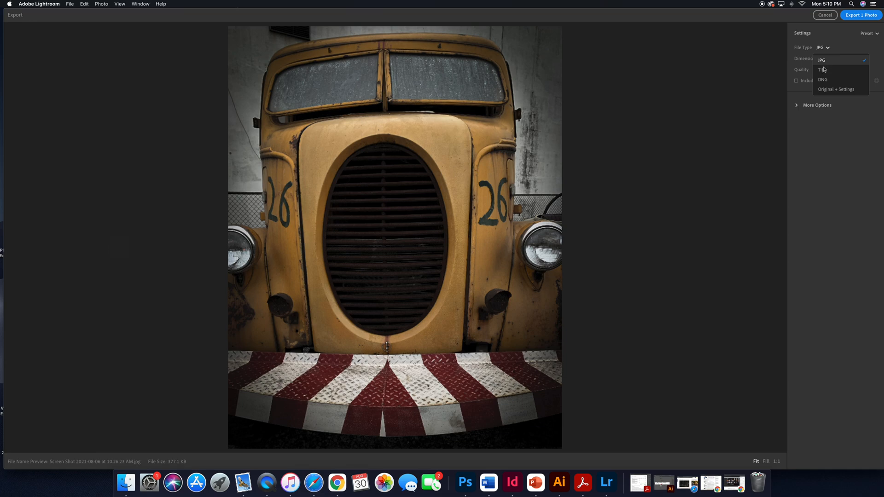
left_click(822, 60)
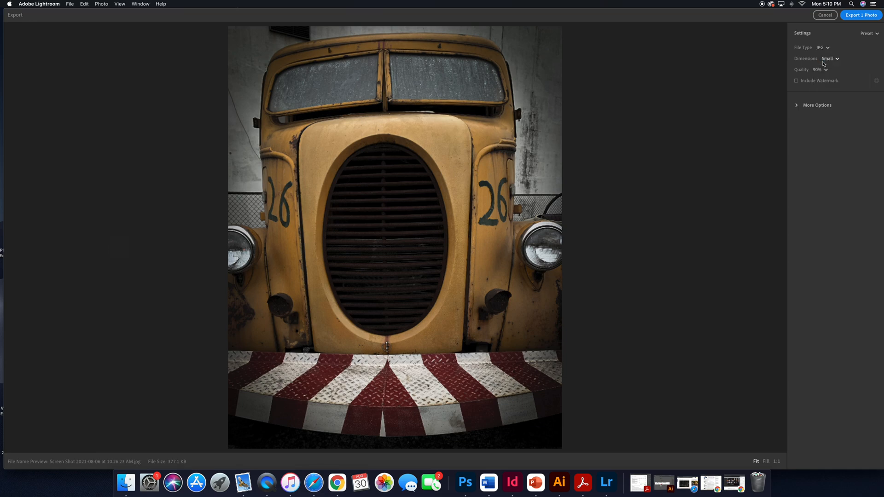
left_click(832, 61)
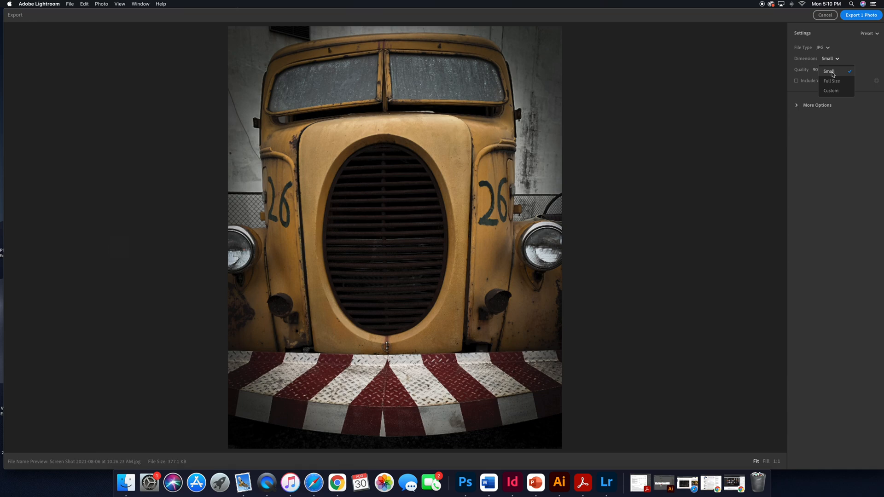
left_click(833, 73)
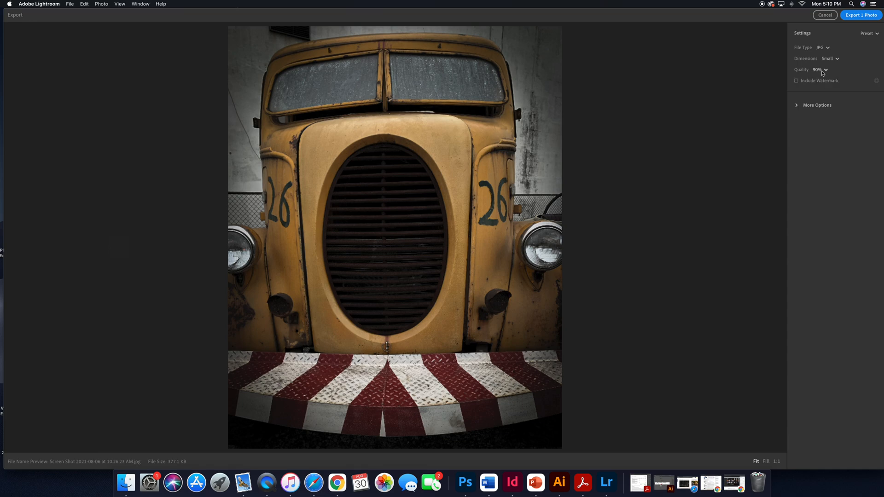
left_click(822, 71)
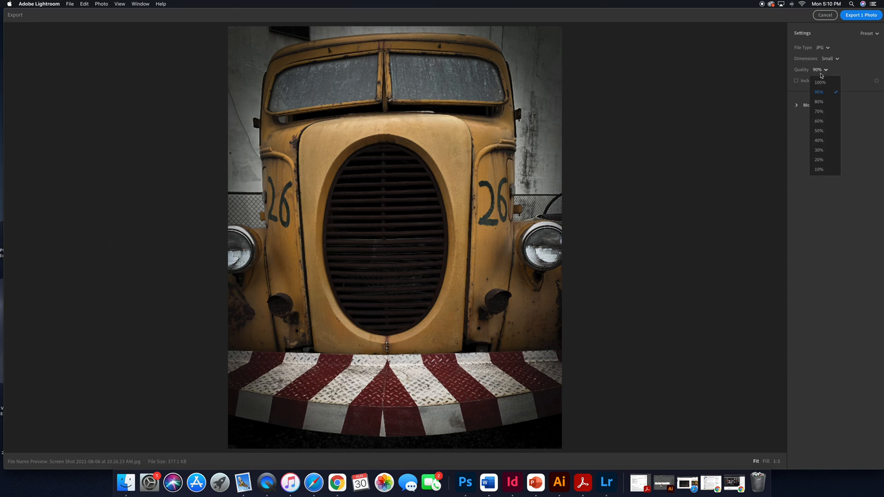
left_click(820, 94)
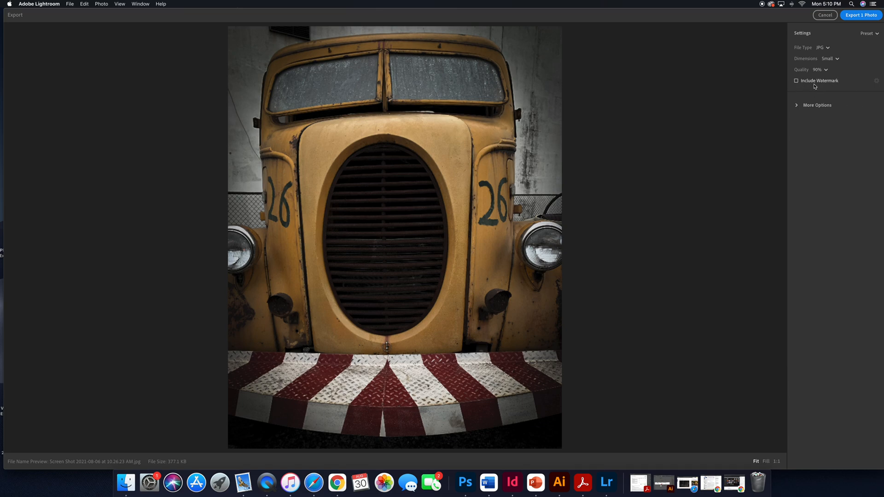
Review the extra export options and export the photo to the Desktop folder.
left_click(798, 106)
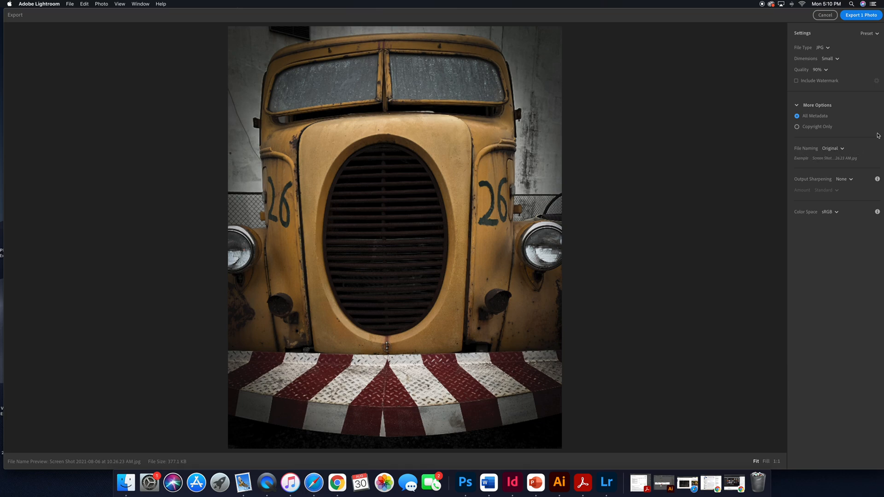
left_click(862, 16)
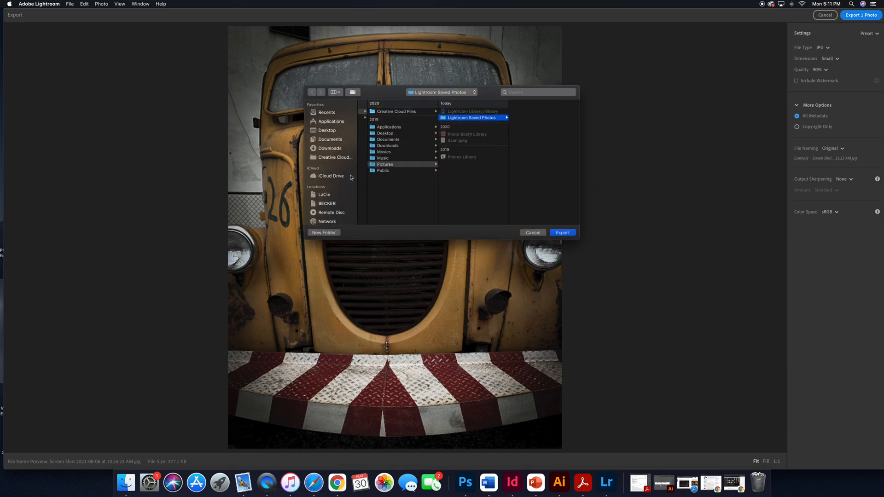
left_click(323, 133)
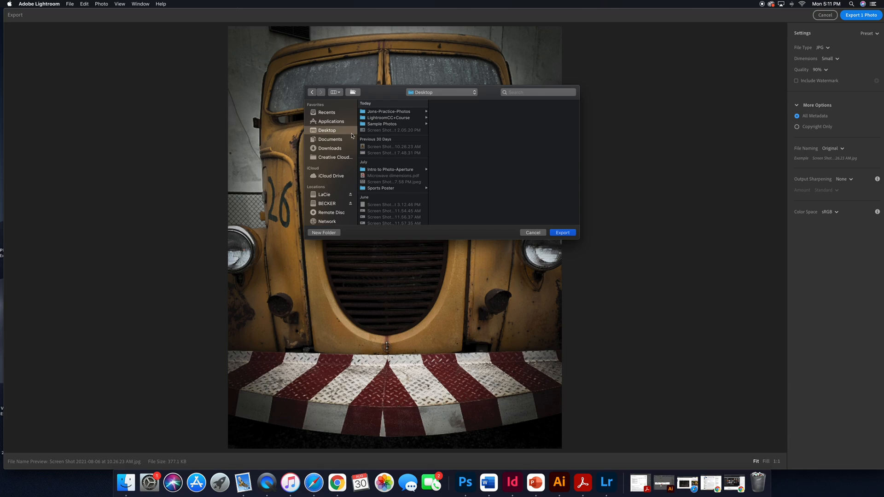
left_click(562, 232)
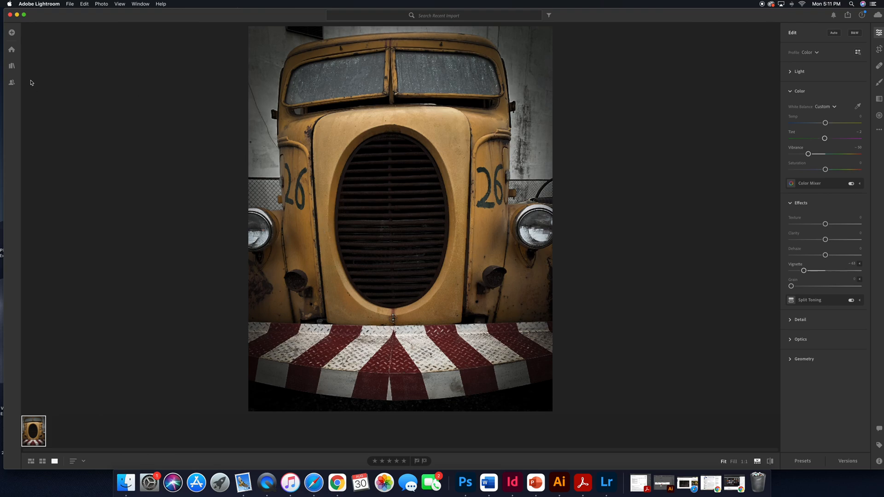
Browse the recent imports on the Home screen and the Recently Added date groups in My Photos.
left_click(11, 50)
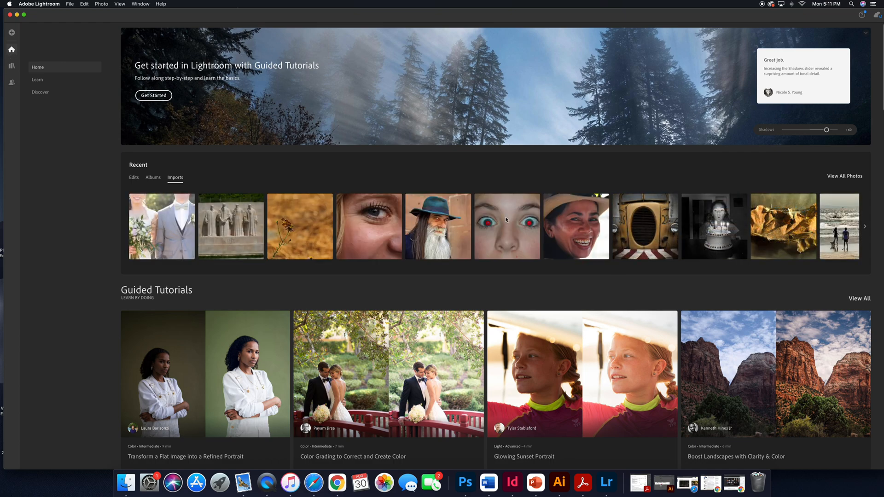
scroll(580, 220, "right", 3)
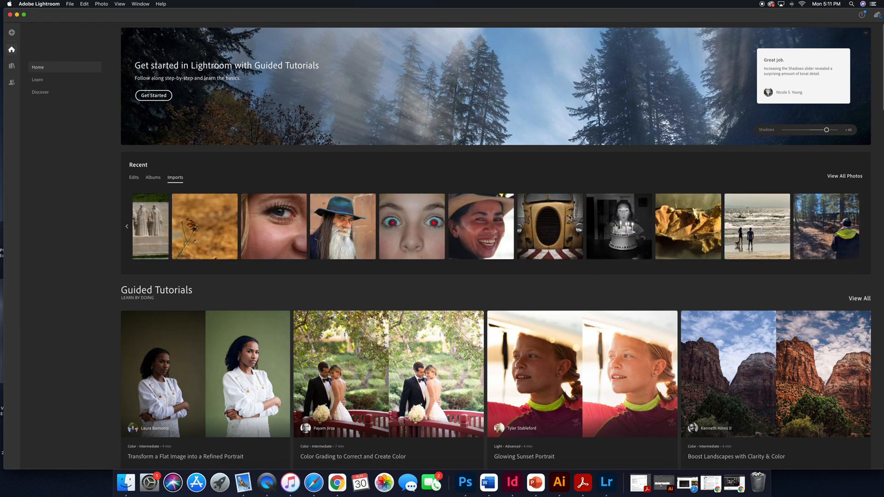
scroll(570, 217, "left", 3)
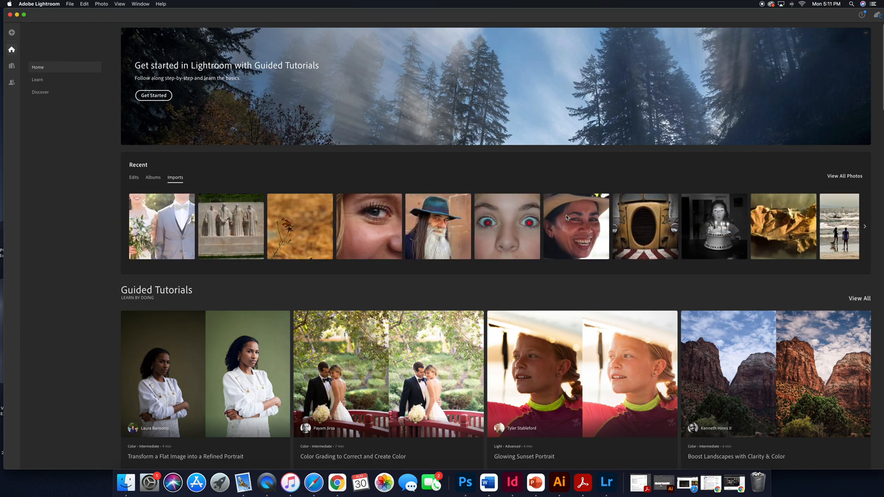
left_click(11, 68)
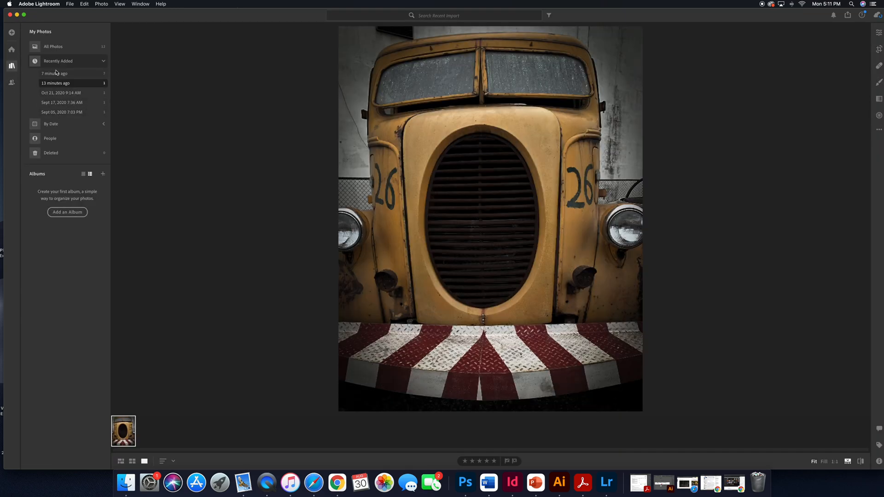
left_click(54, 93)
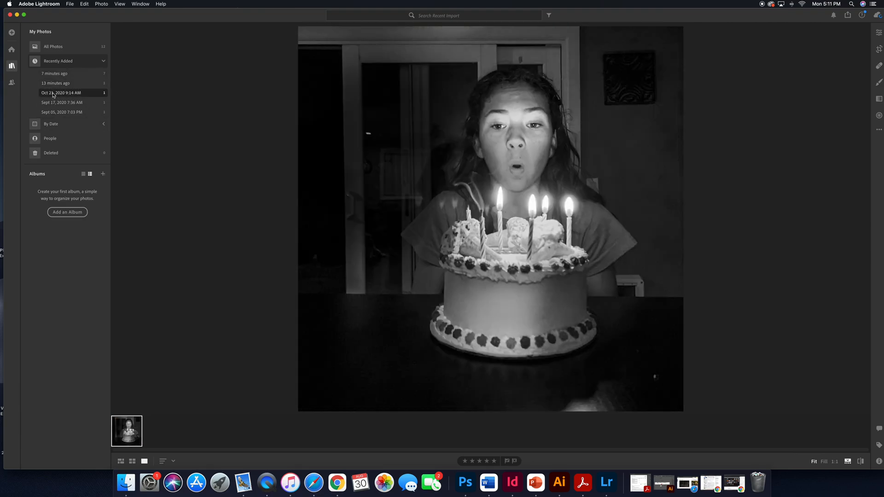
left_click(53, 103)
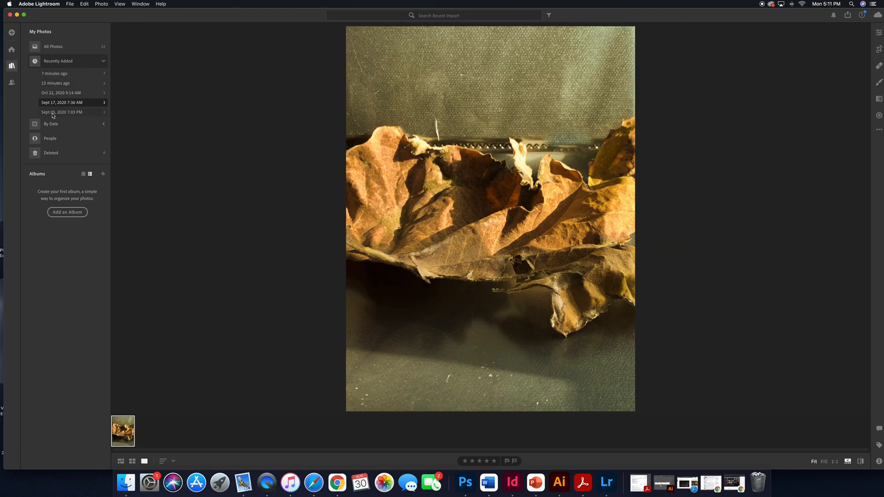
left_click(52, 113)
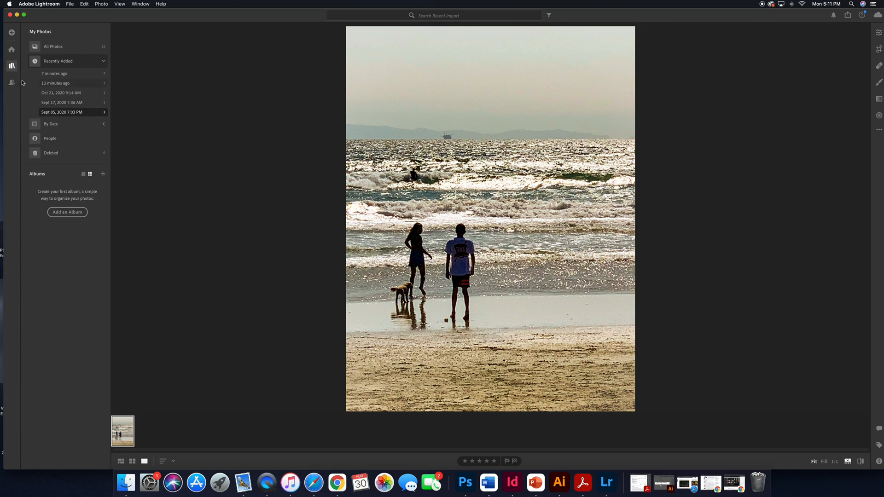
left_click(12, 51)
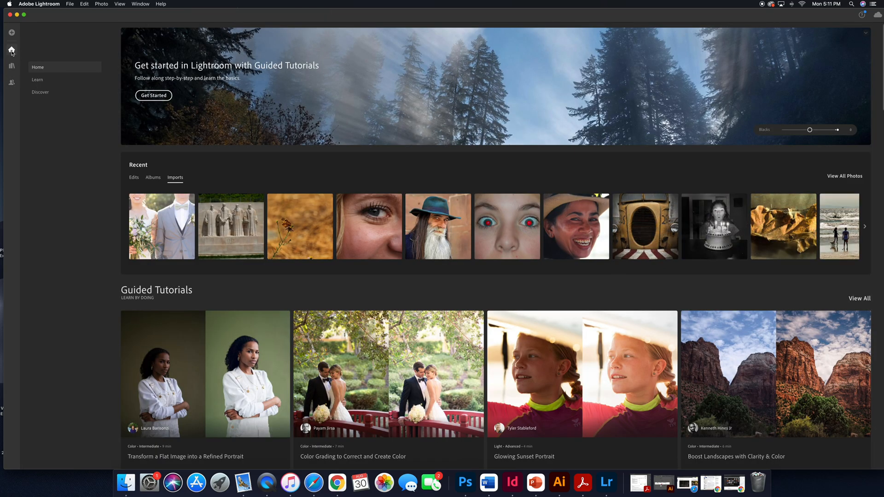